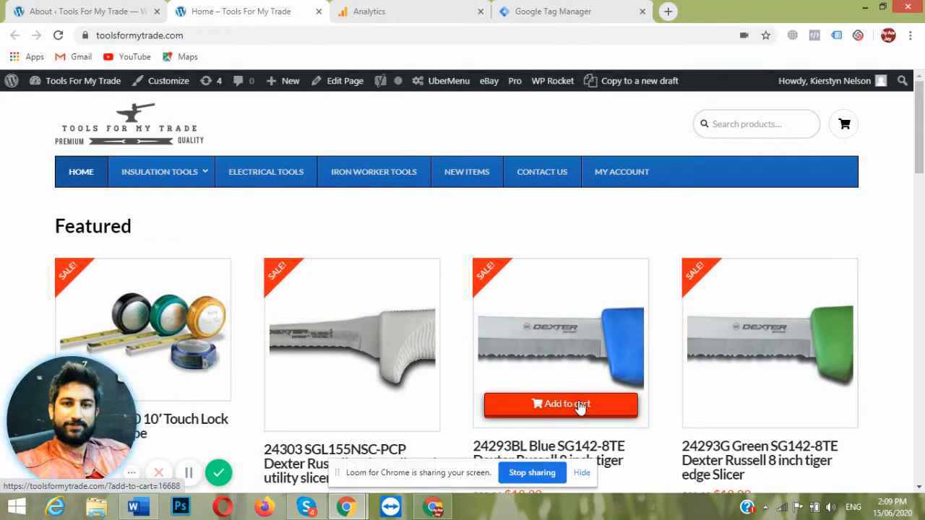
Review the storefront's featured products and the Google Analytics installation steps in the Word document, ending back in Chrome
drag(922, 134, 922, 156)
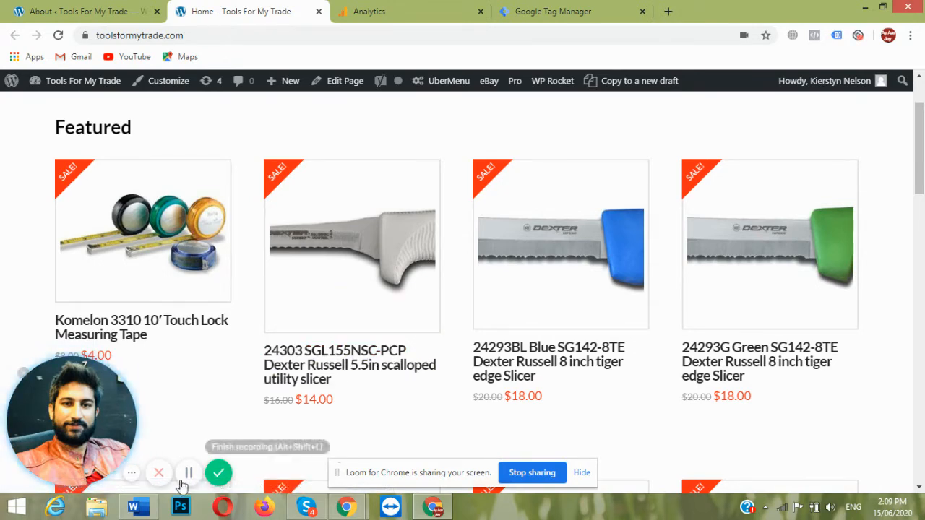
click(137, 508)
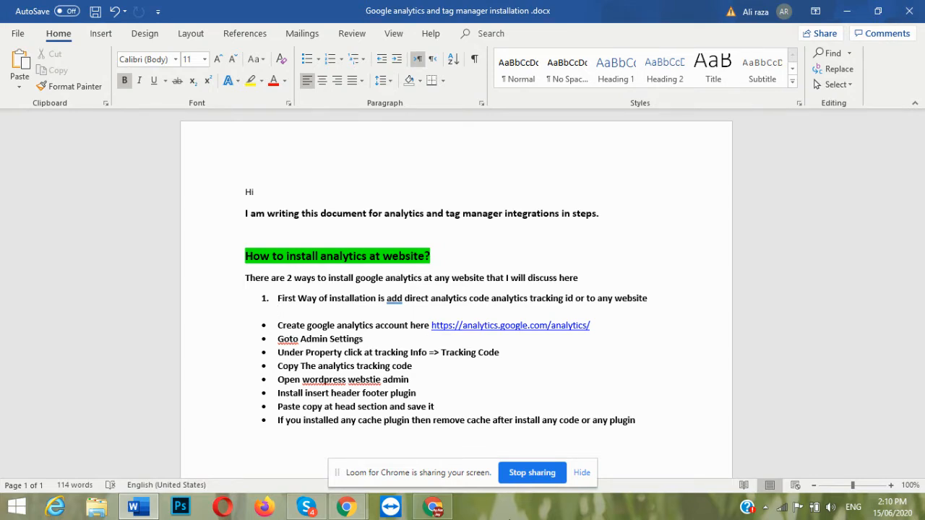
mouse_move(346, 508)
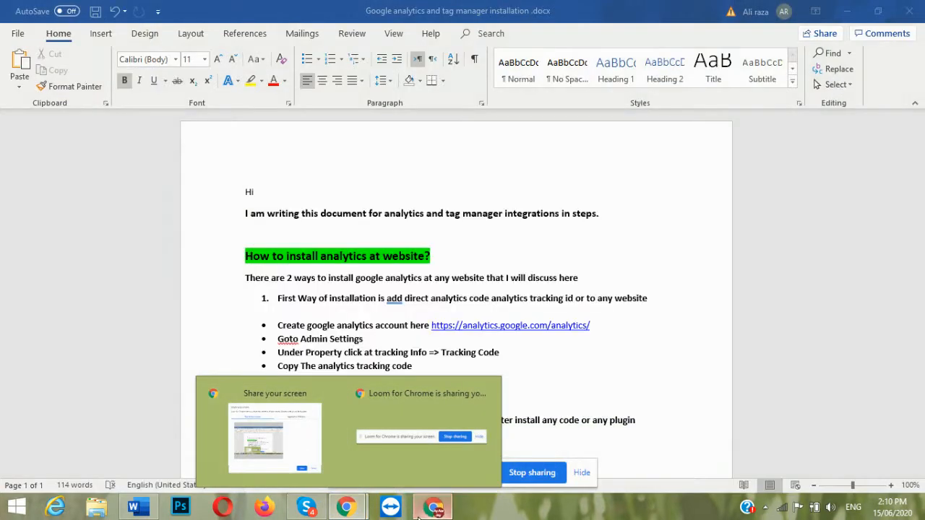
click(433, 507)
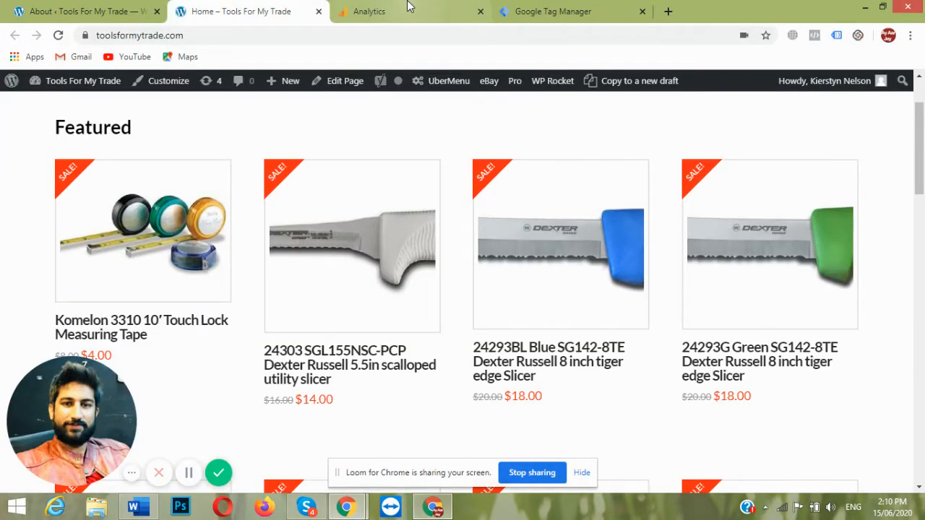
click(409, 8)
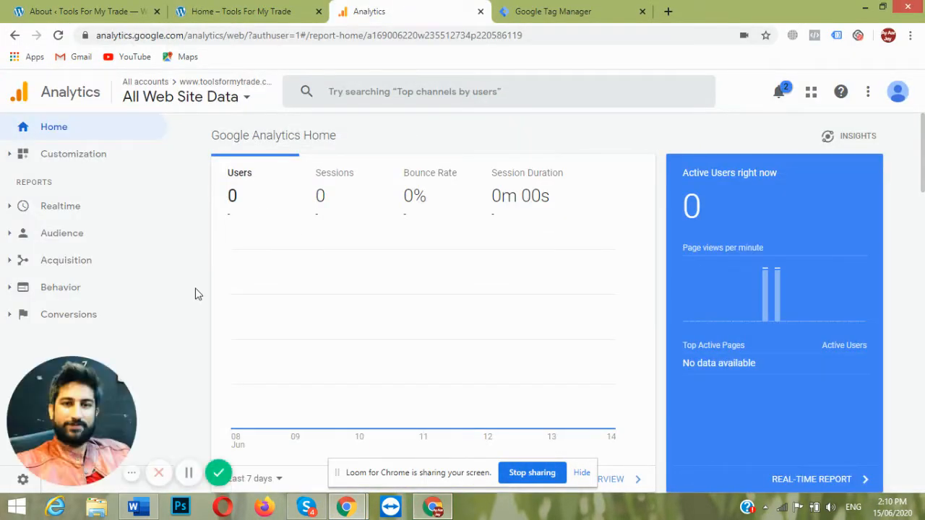
drag(78, 382, 821, 396)
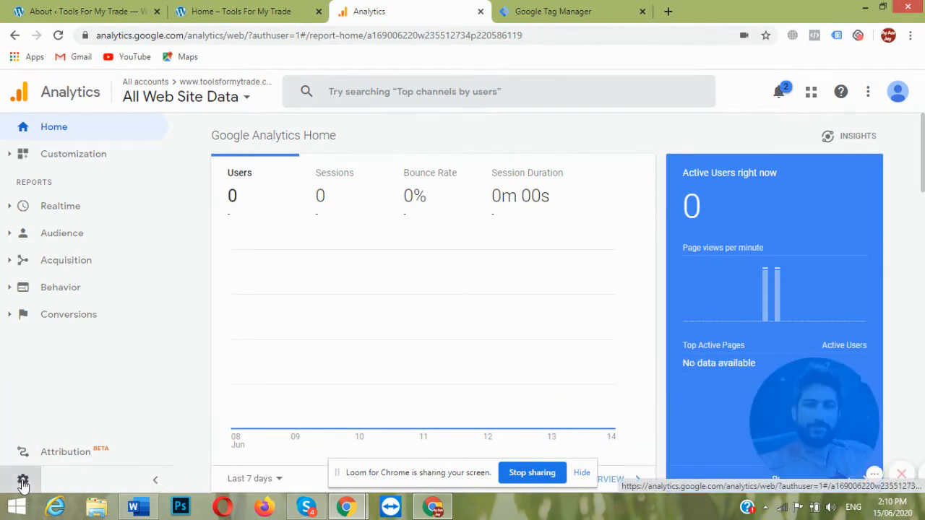
click(23, 482)
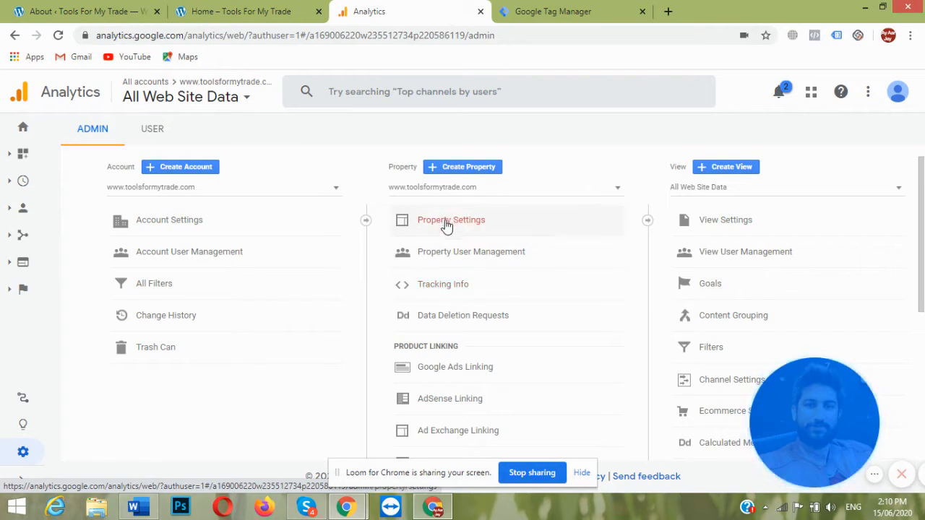
click(437, 289)
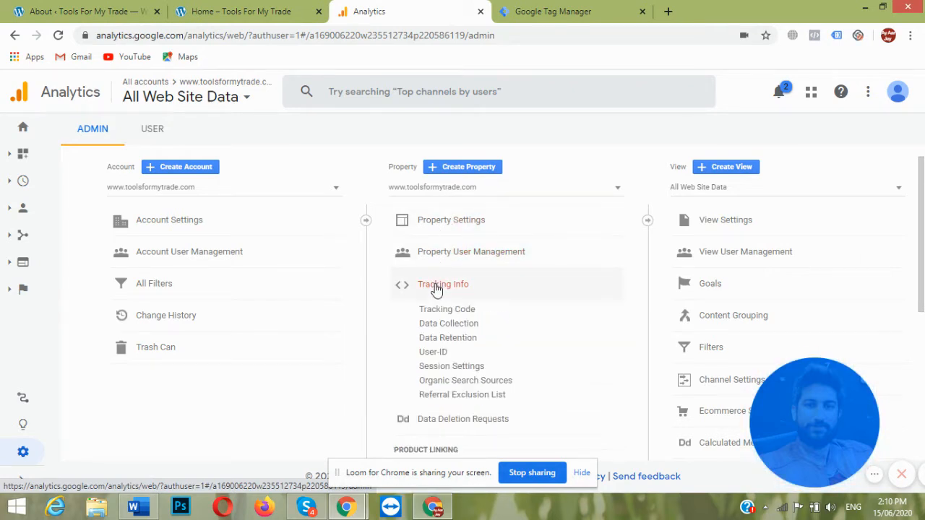
click(451, 315)
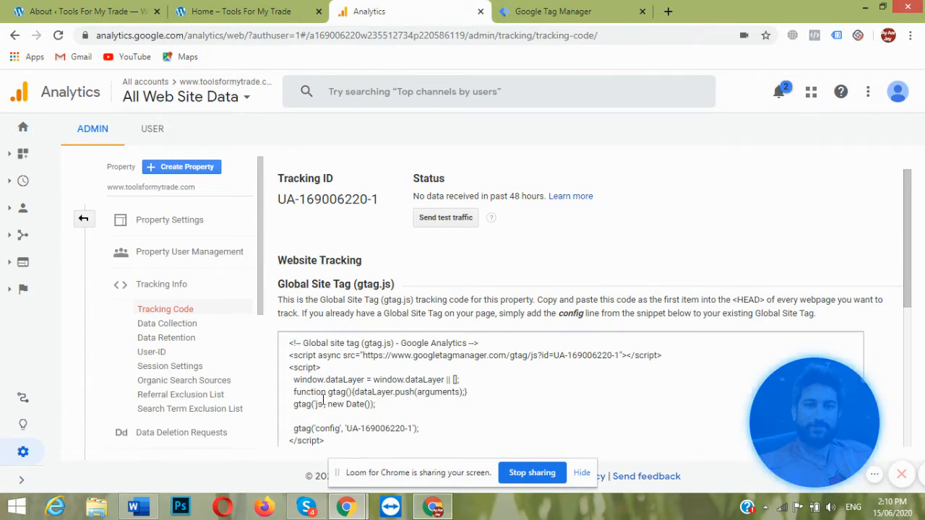
Examine the property's Global Site Tag snippet and its Tracking ID
drag(331, 442, 290, 346)
click(319, 354)
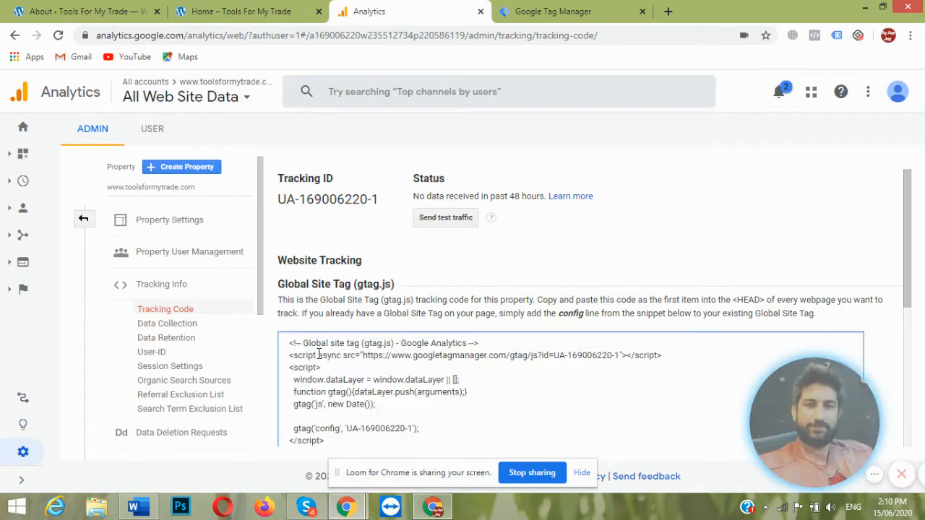
triple_click(311, 201)
click(311, 200)
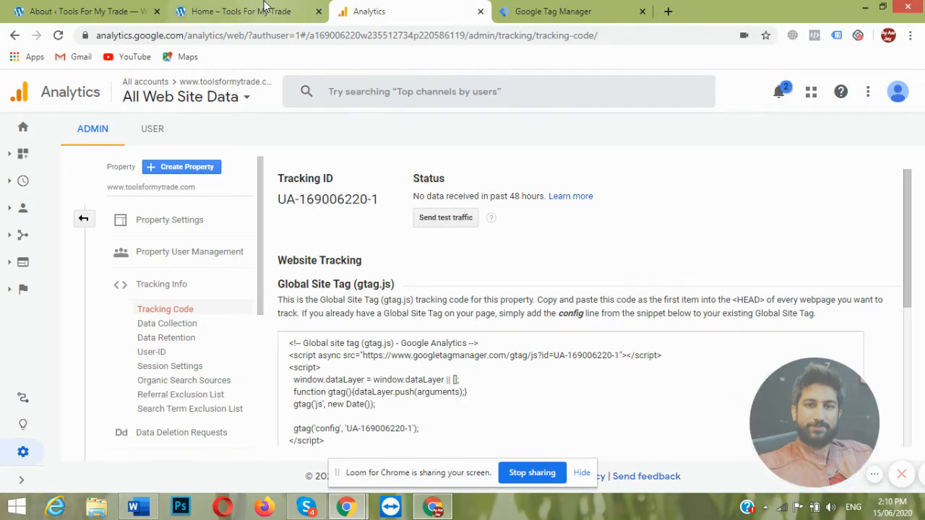
Go from the storefront into the WordPress admin area and open the page for adding new plugins
click(267, 8)
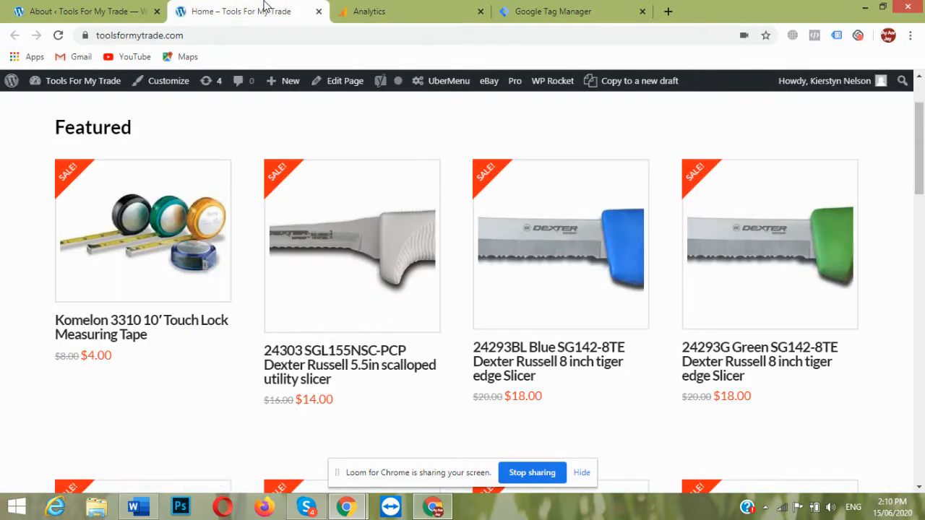
click(12, 82)
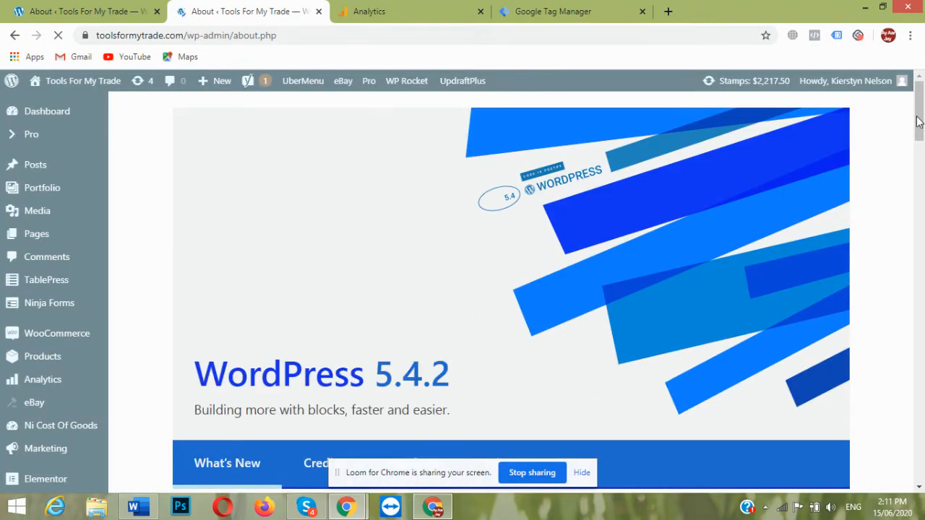
drag(918, 119, 920, 162)
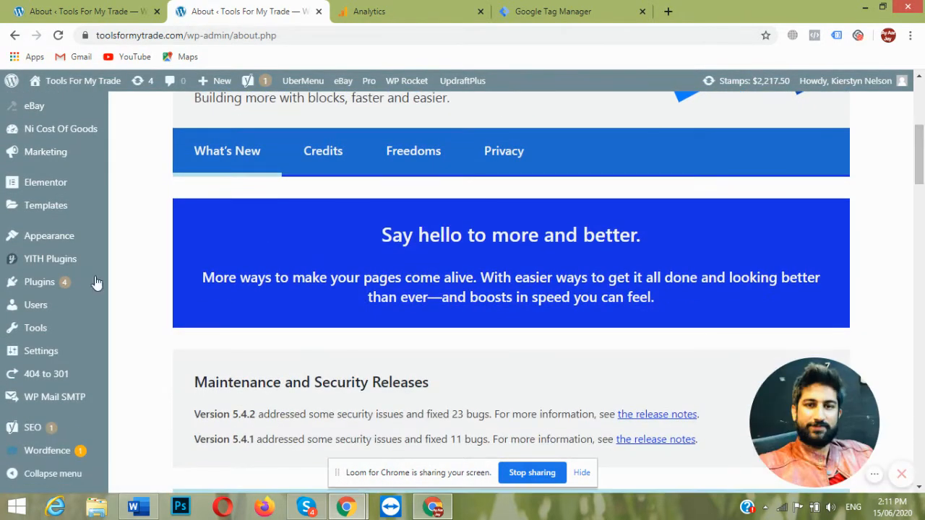
mouse_move(87, 283)
click(148, 304)
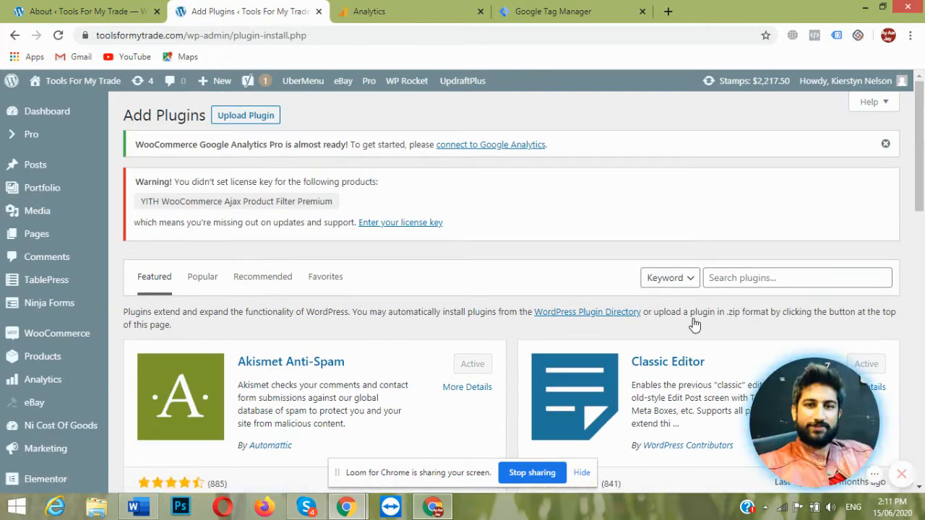
Search the plugin directory for "insert header footer"
click(771, 277)
text(insert header foote)
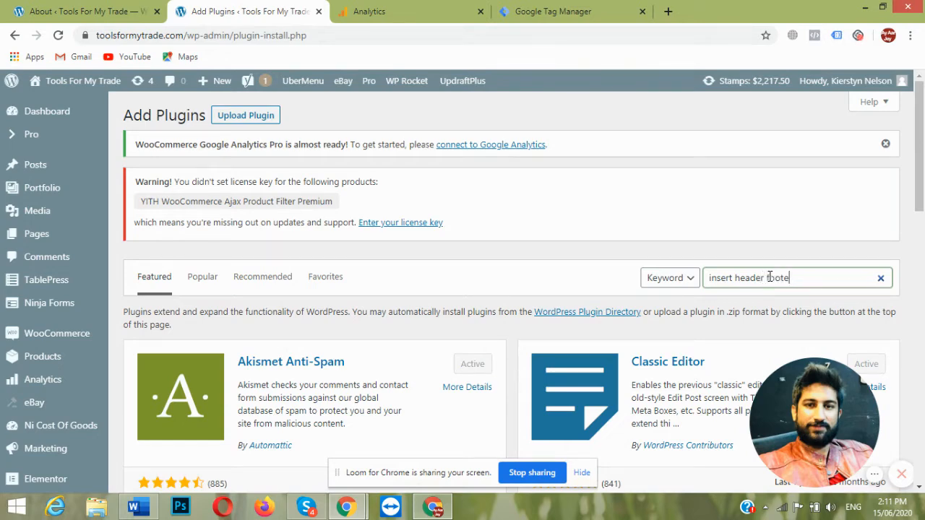
text(r)
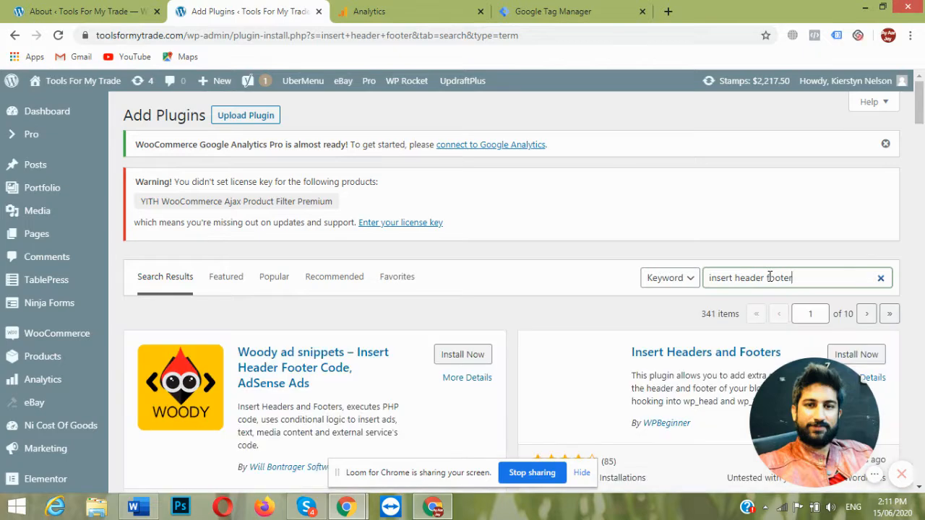
Install and activate the Insert Headers and Footers plugin by WPBeginner, and close the spare WordPress About tab
click(858, 355)
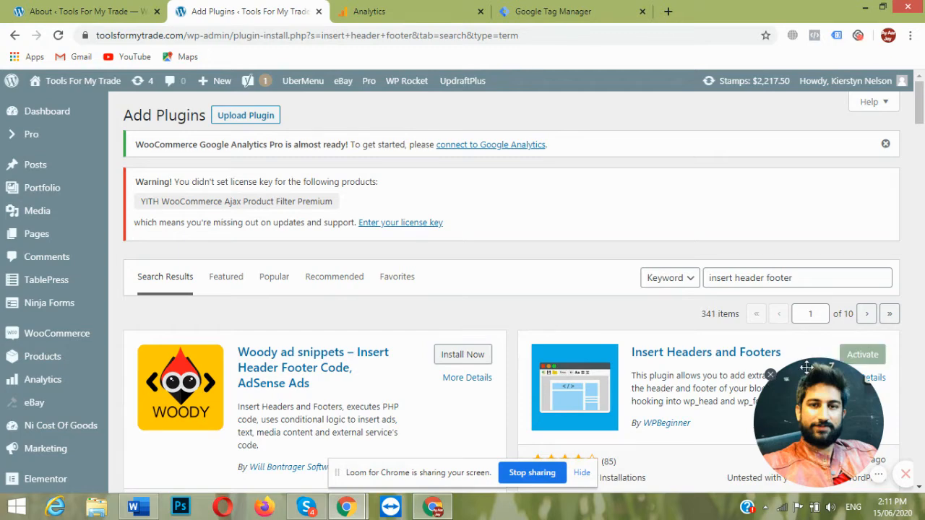
click(864, 355)
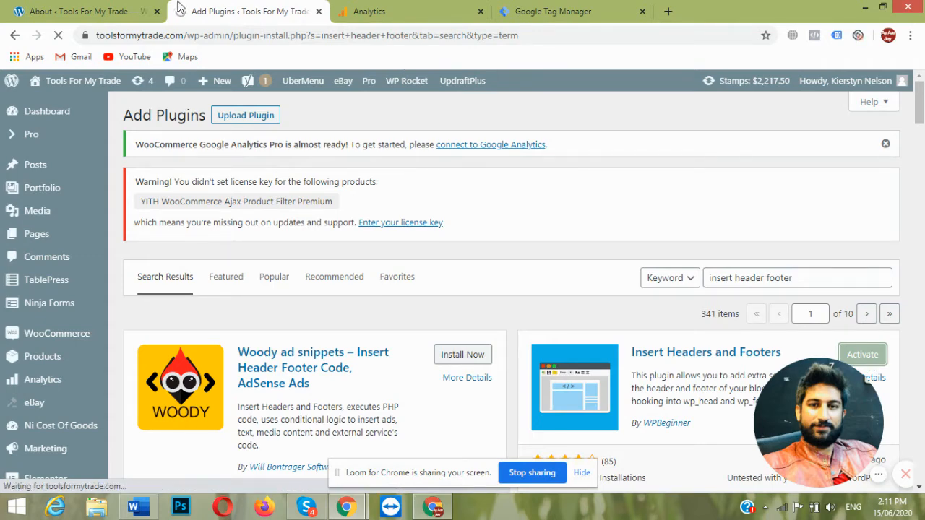
click(157, 11)
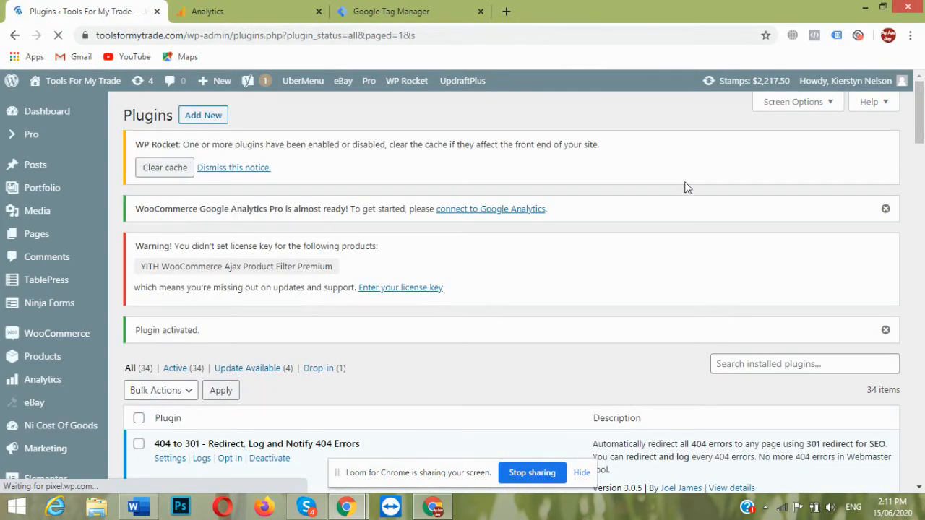
Open the settings page of the Insert Headers and Footers plugin
drag(923, 113, 924, 175)
mouse_move(72, 360)
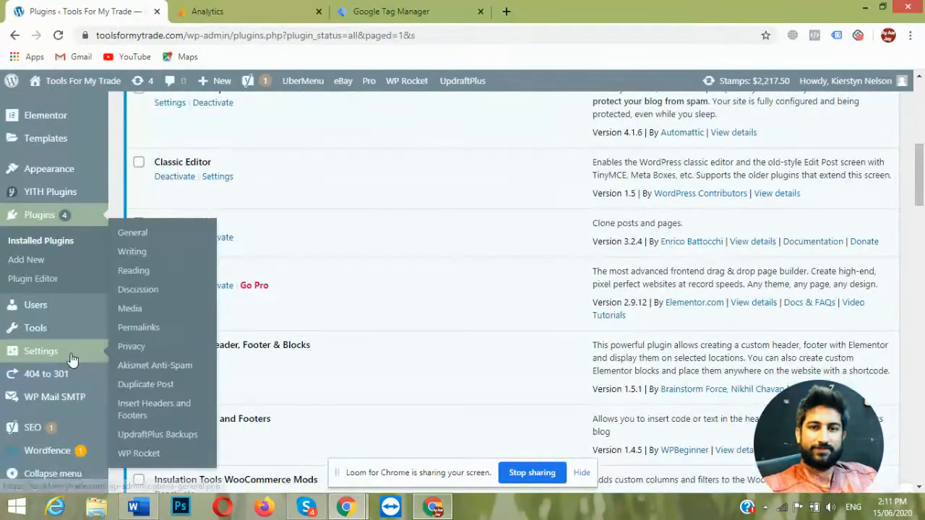
click(137, 410)
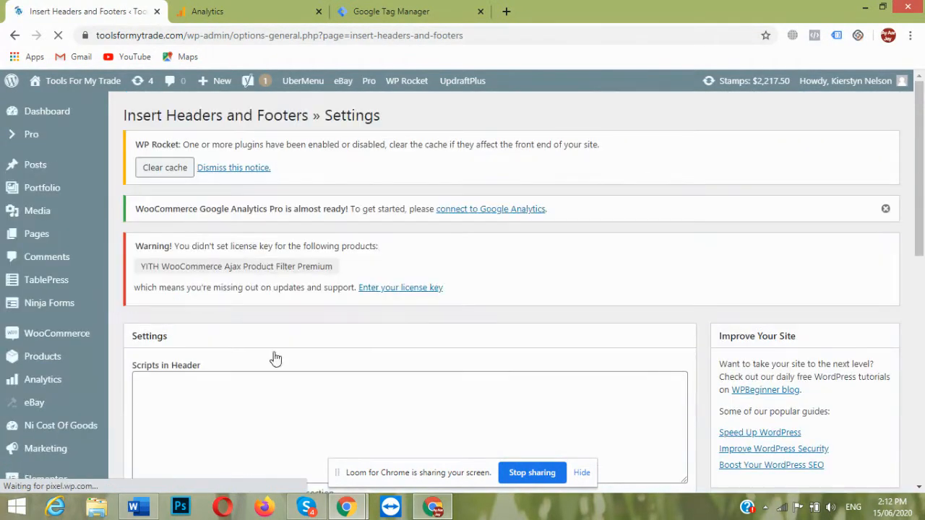
Copy the full Global Site Tag snippet from Google Analytics into the plugin's Scripts in Header field
click(231, 10)
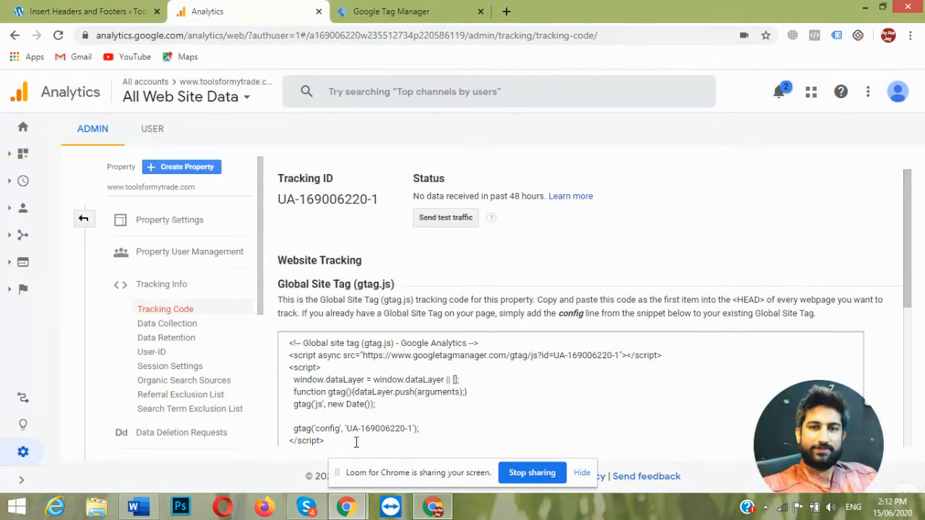
drag(339, 442, 289, 344)
key(ctrl+c)
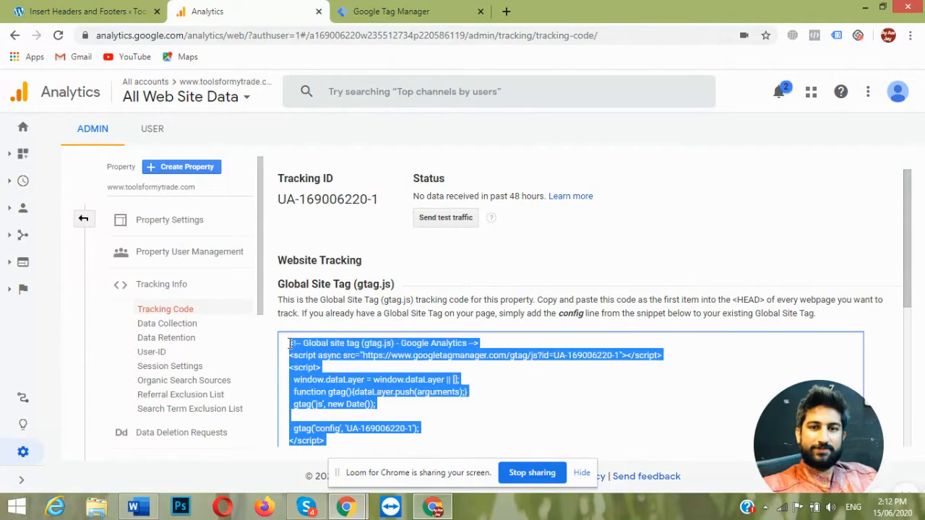
click(90, 11)
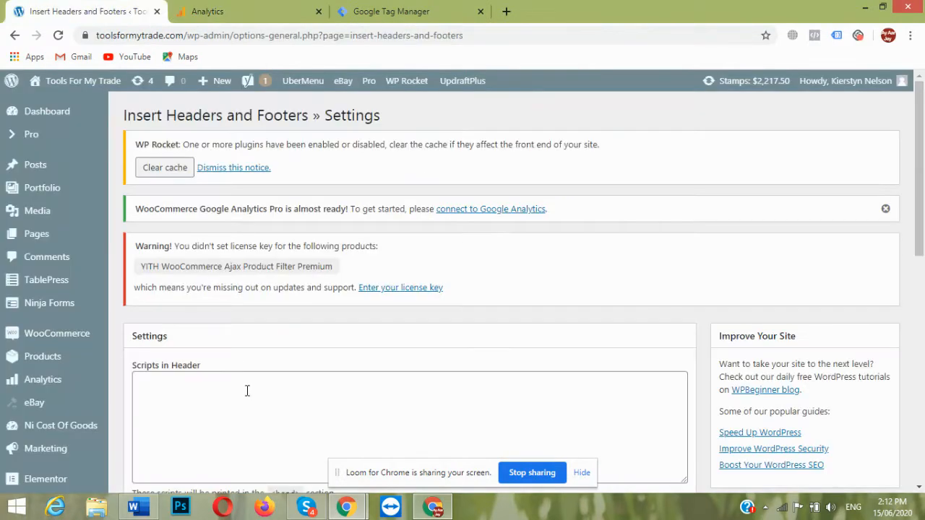
click(225, 381)
key(ctrl+v)
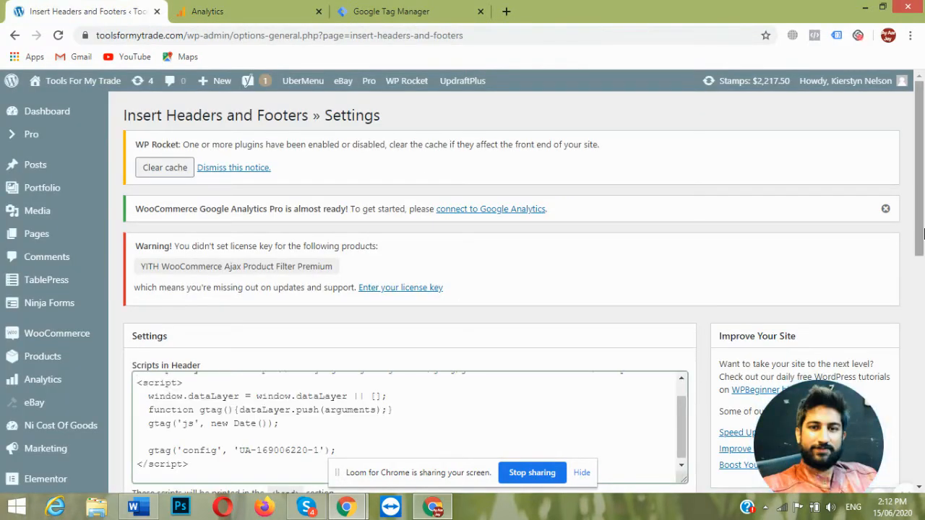
Save the Insert Headers and Footers settings and clear the WP Rocket cache
drag(922, 234, 921, 393)
click(150, 423)
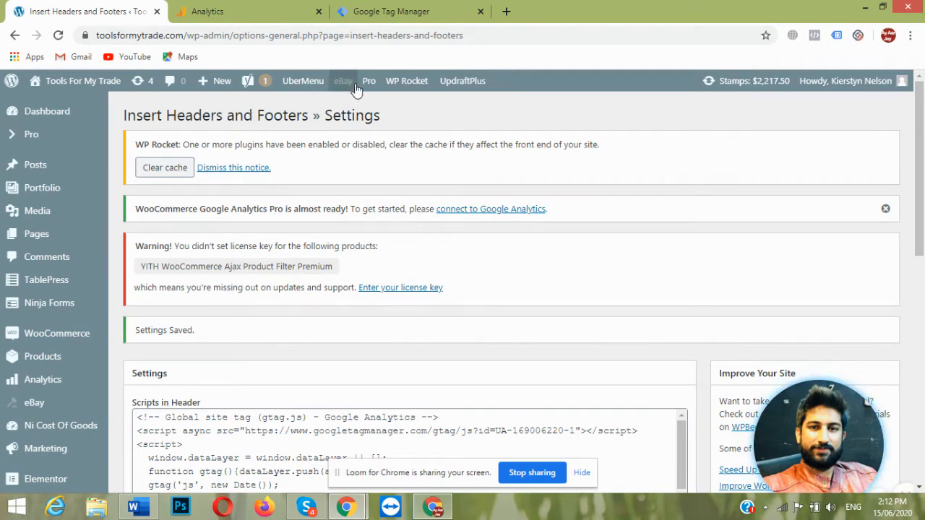
mouse_move(385, 83)
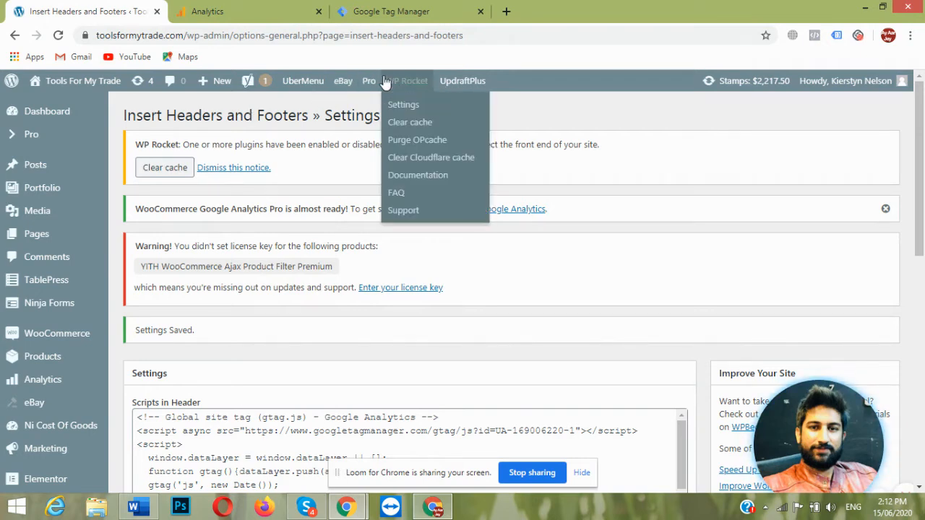
click(171, 168)
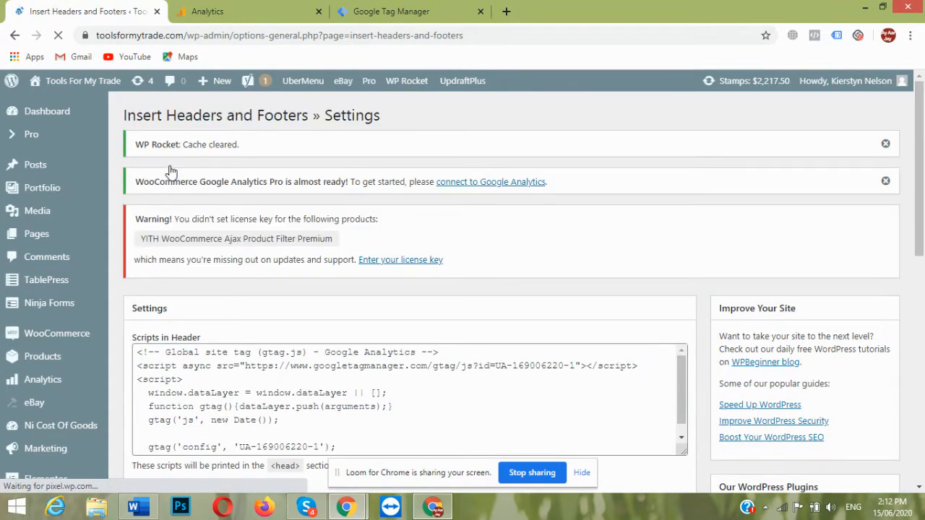
Return to the Google Analytics home report, and load the toolsformytrade.com home page in the WordPress tab
click(202, 11)
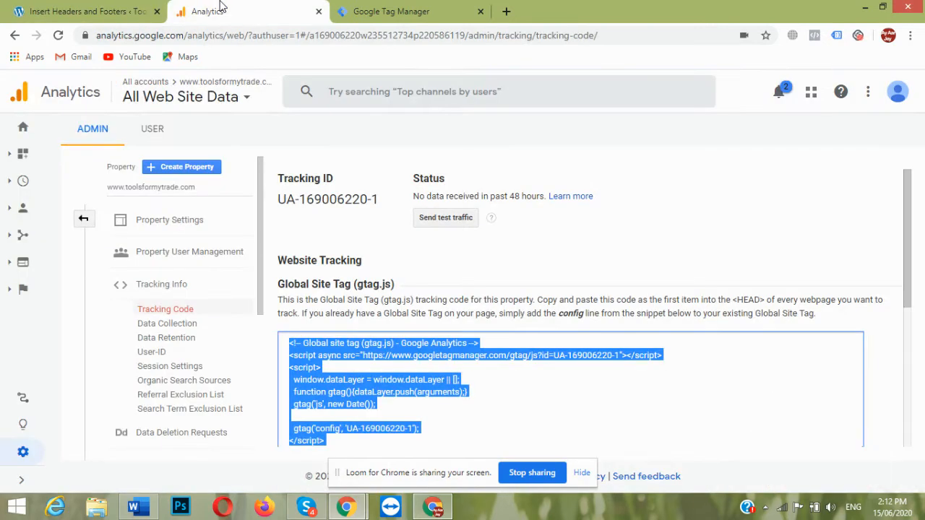
click(25, 130)
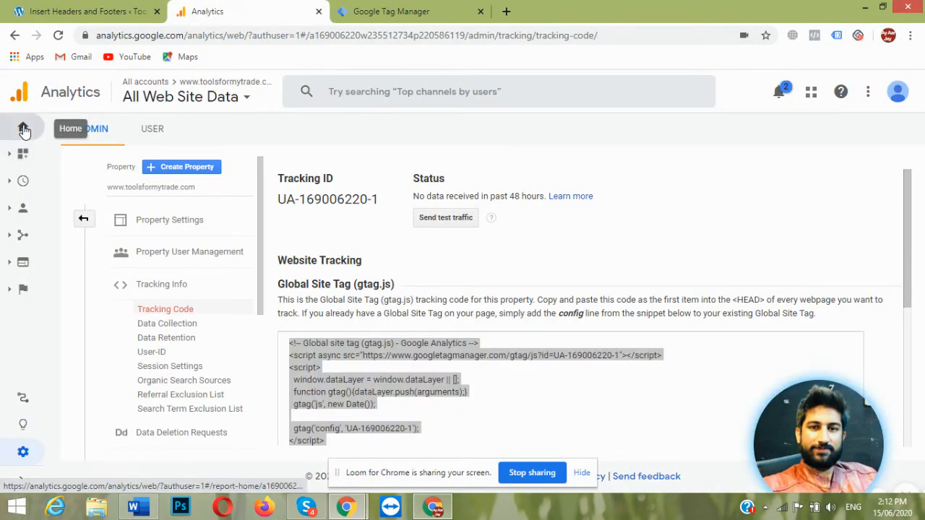
click(80, 11)
drag(185, 35, 466, 36)
key(BackSpace)
key(Return)
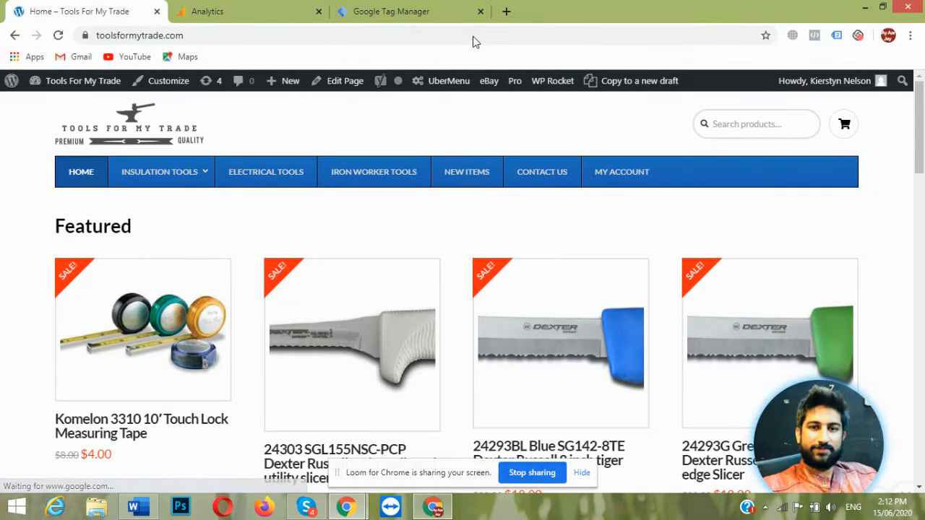
Search Google for "tag assistant extension" in a new tab and open the Tag Assistant (by Google) page in the Chrome Web Store
click(506, 10)
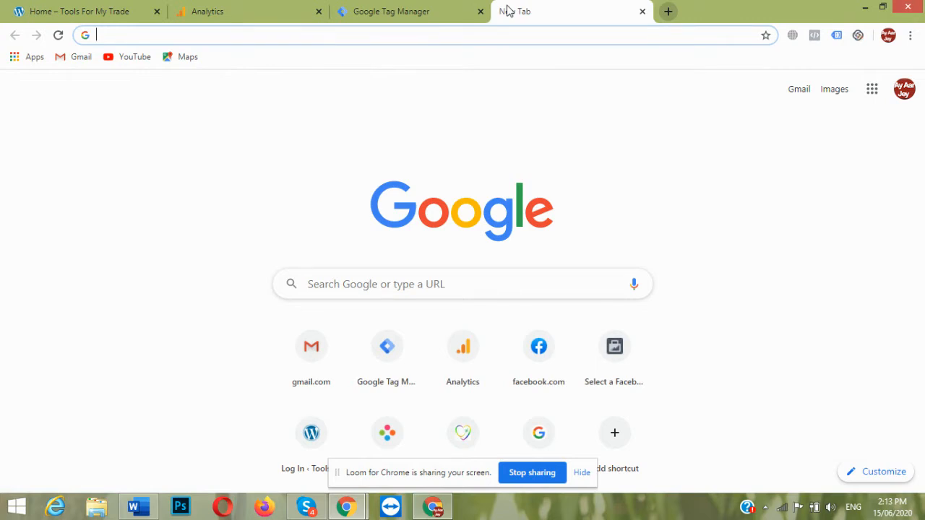
text(tag assista)
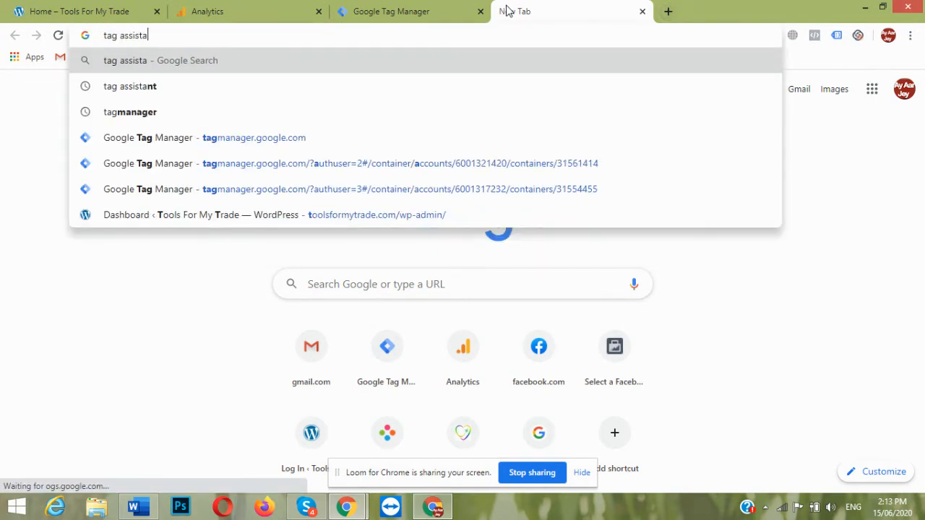
text(nt exte)
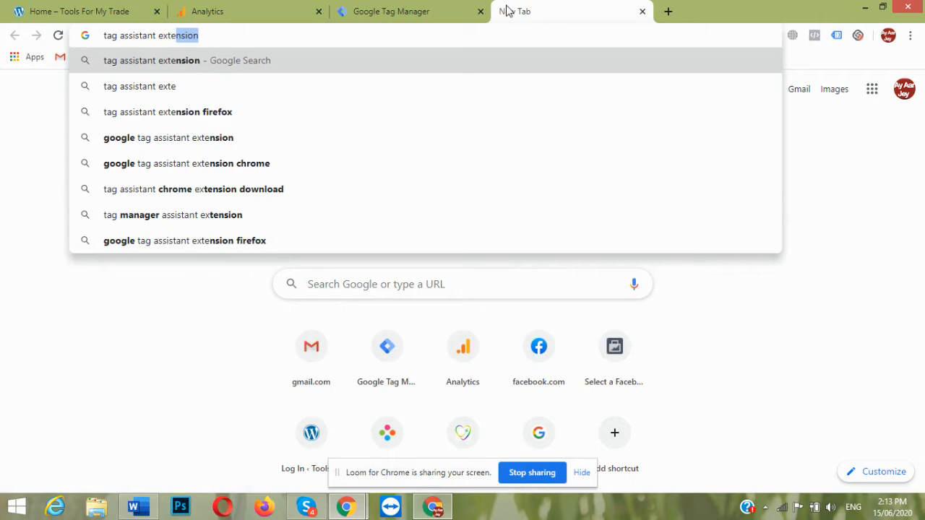
key(Return)
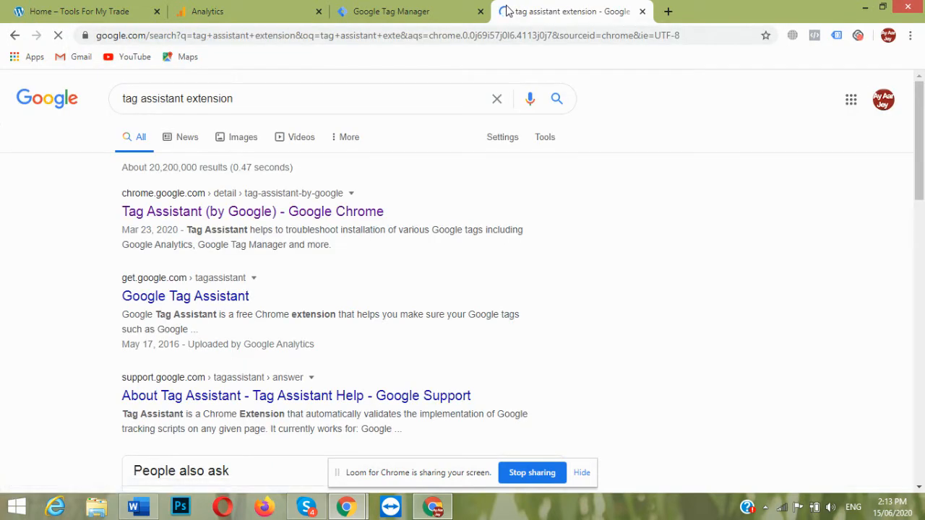
click(165, 214)
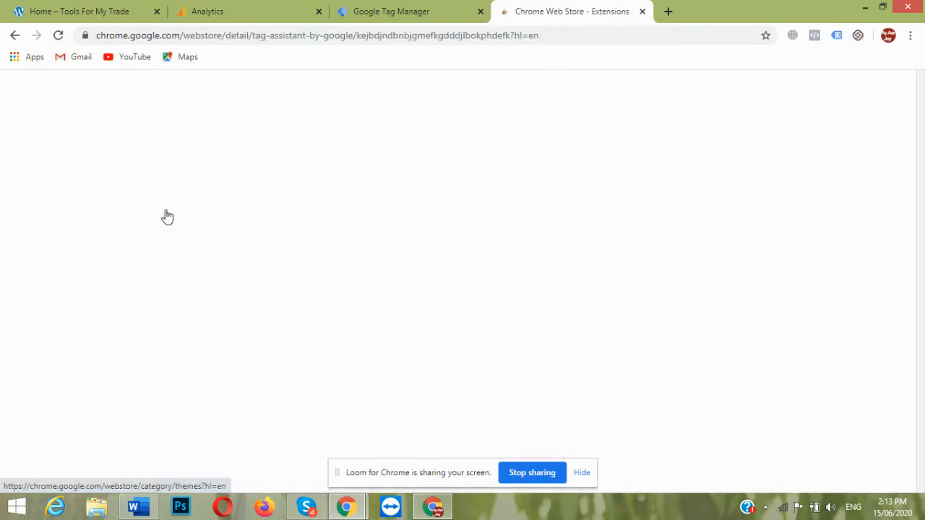
Enable the Google Tag Assistant extension for the Chrome Web Store tab
click(837, 37)
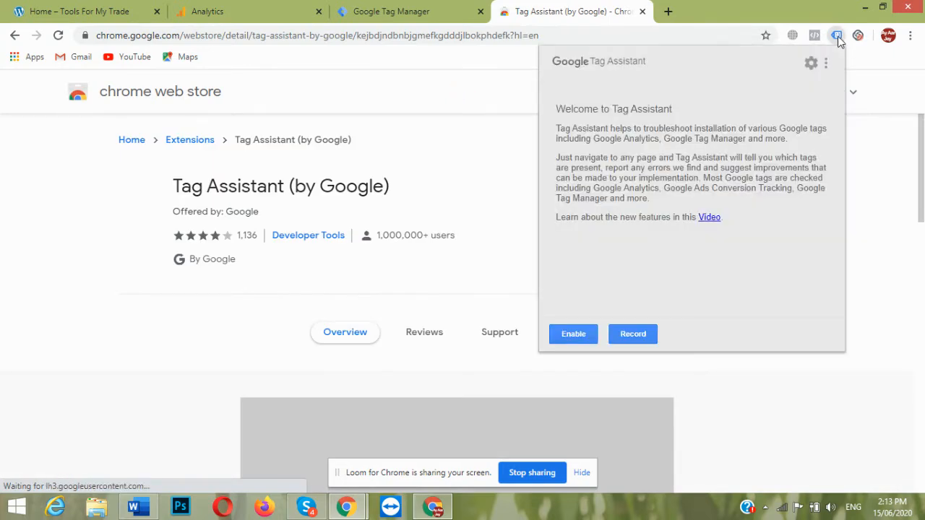
click(583, 335)
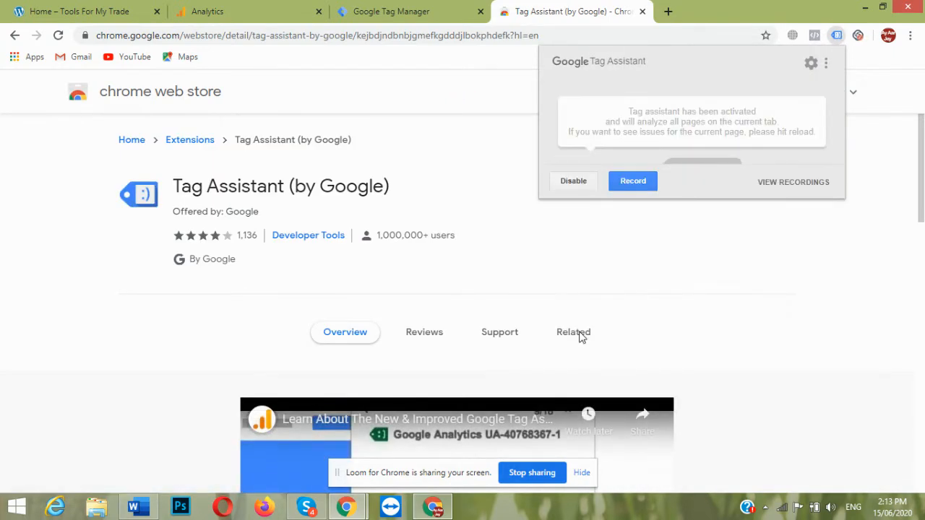
click(473, 117)
Copy the toolsformytrade.com address from the site's tab and load it in the tab where Tag Assistant is enabled
click(99, 9)
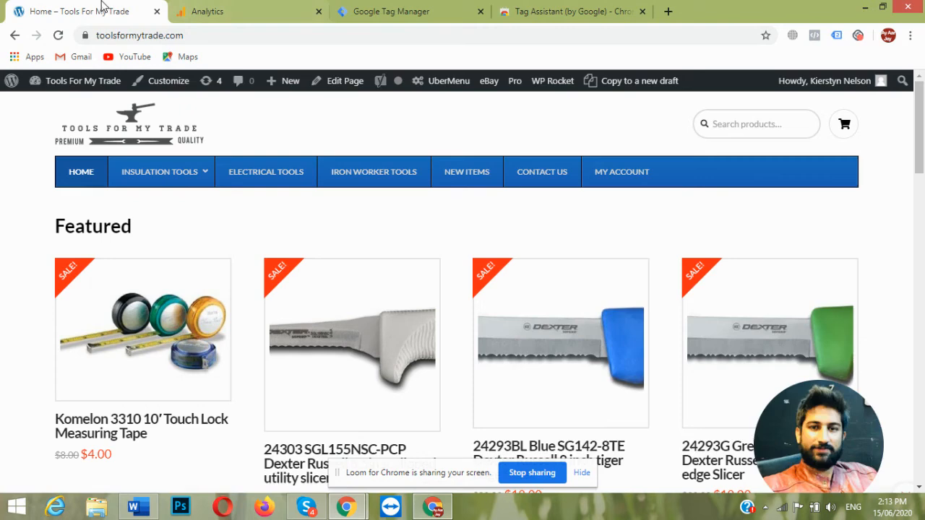
click(174, 38)
key(ctrl+c)
click(519, 9)
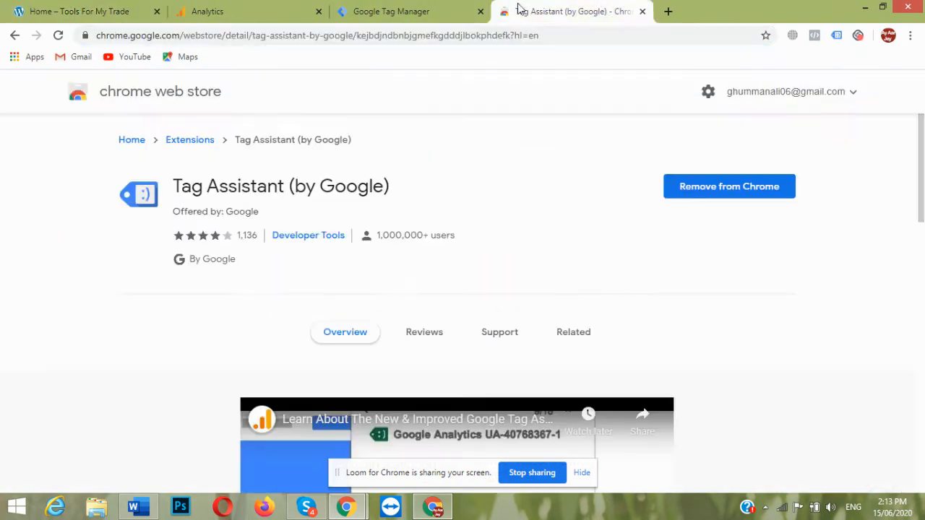
click(448, 33)
key(ctrl+v)
key(Return)
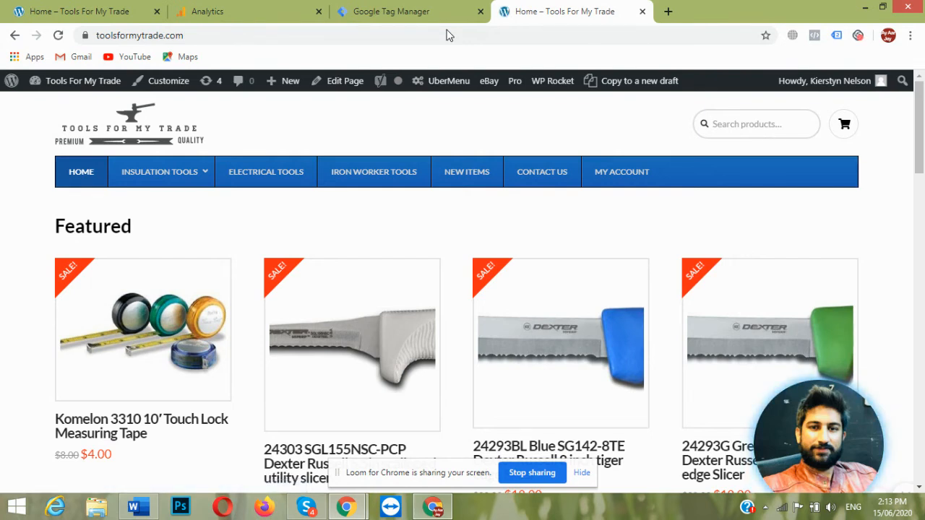
Check Tag Assistant's tag analysis for the Tools For My Trade home page
click(837, 35)
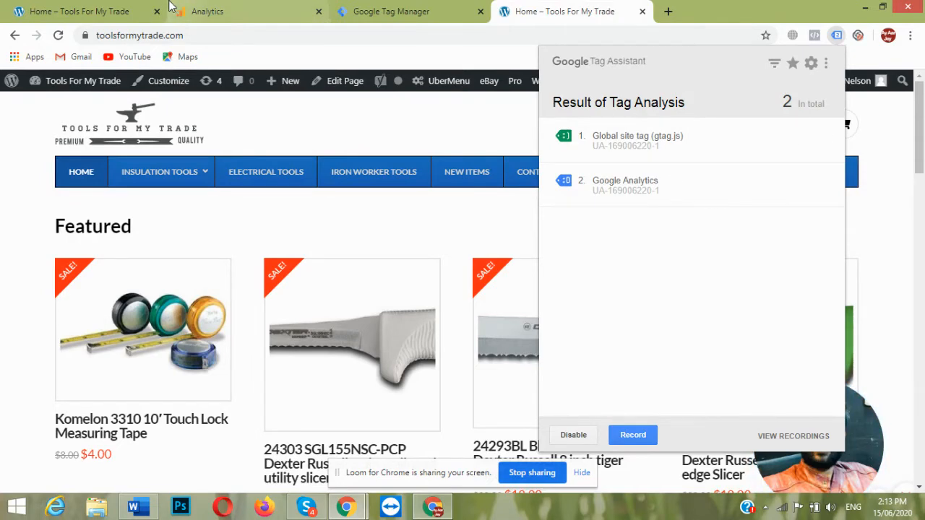
click(119, 8)
click(239, 9)
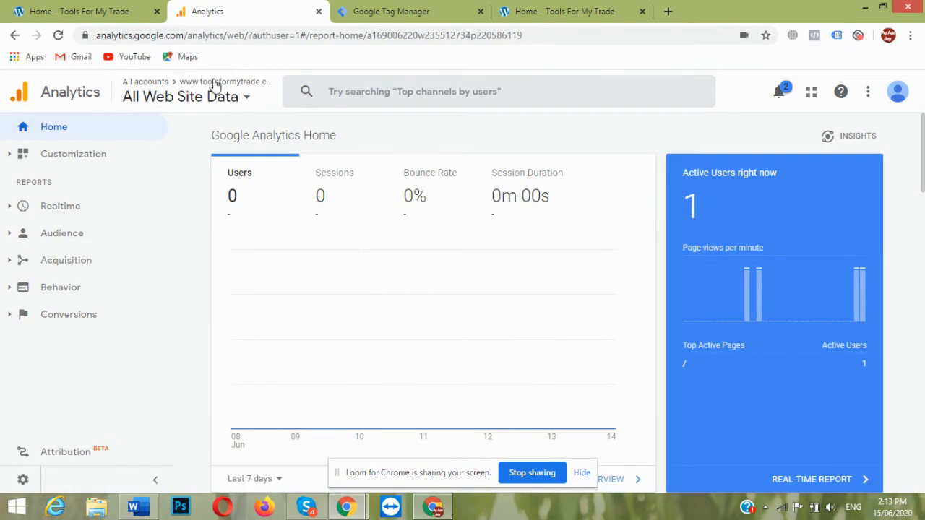
click(533, 9)
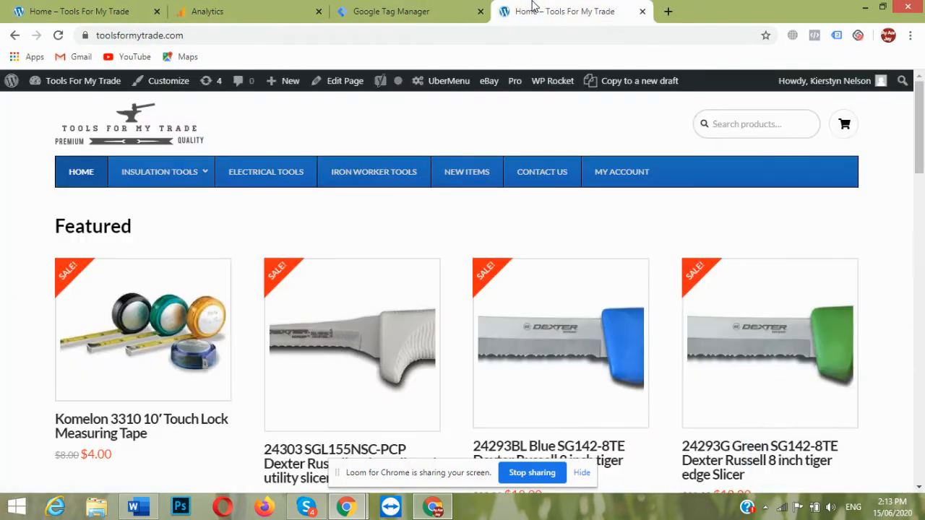
click(371, 7)
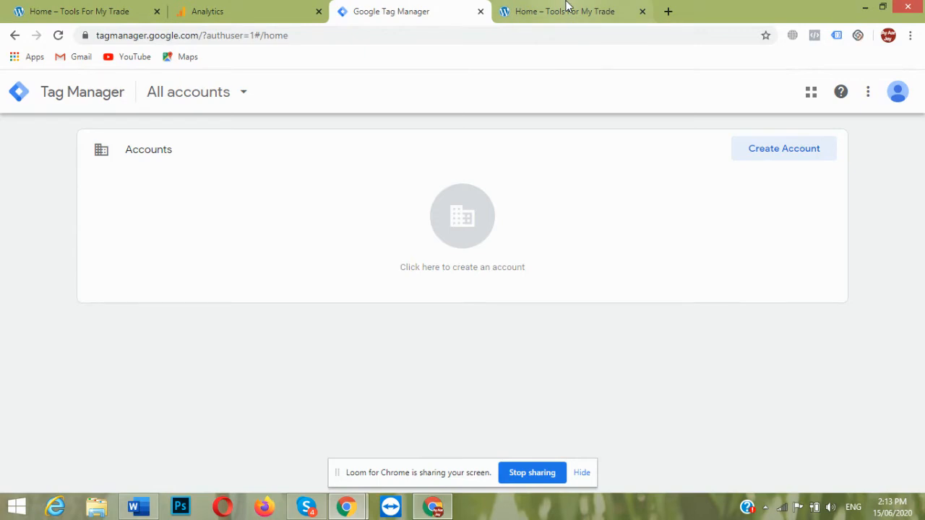
click(569, 7)
click(837, 35)
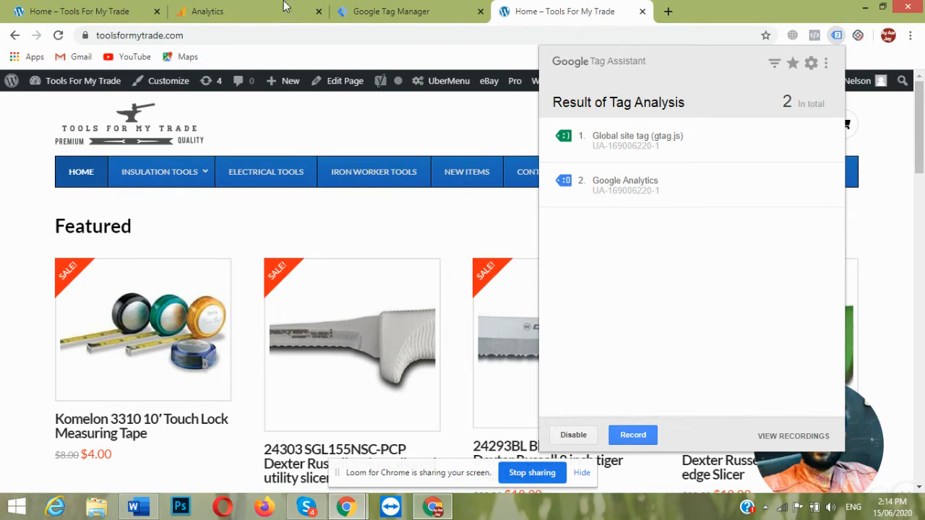
Return to the Google Analytics home report and check the Active Users right now figure
click(93, 11)
click(238, 9)
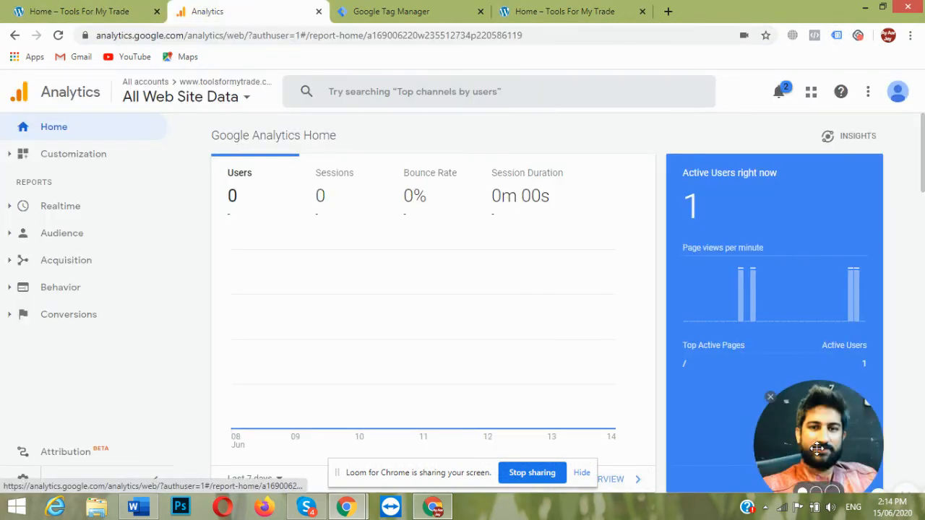
drag(833, 451, 768, 405)
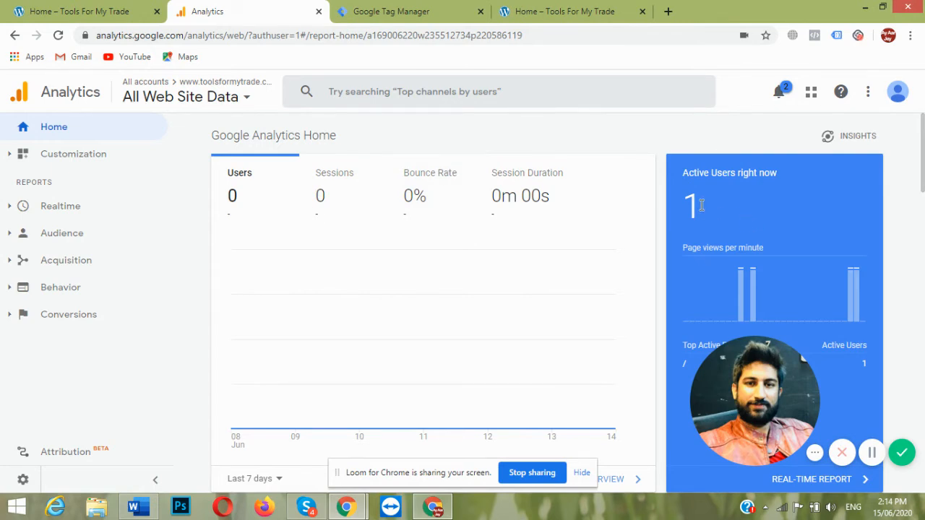
drag(688, 204, 681, 202)
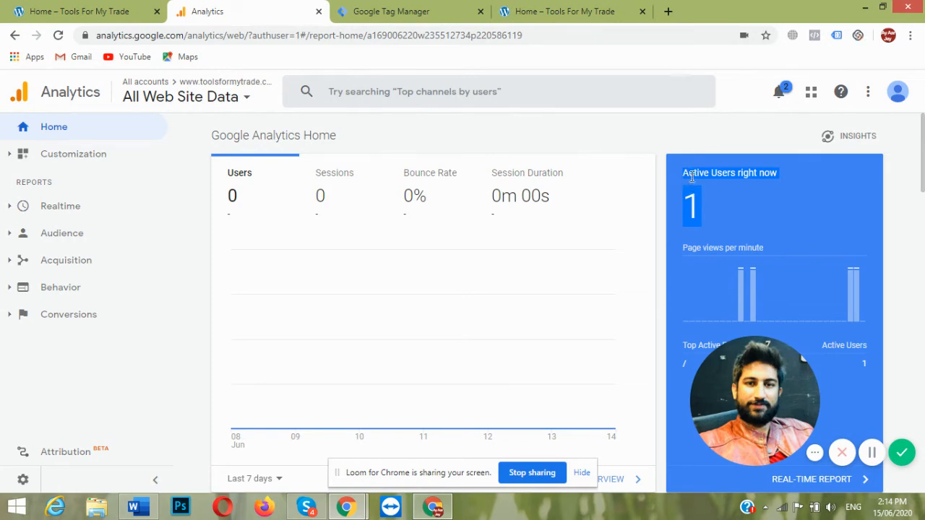
Review the Realtime Overview, Locations and Traffic Sources reports in Google Analytics
click(57, 209)
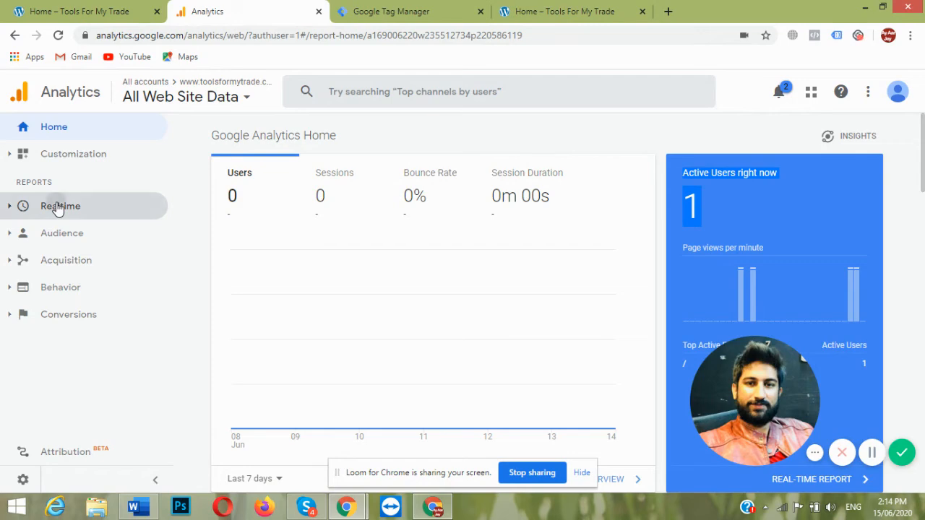
click(71, 233)
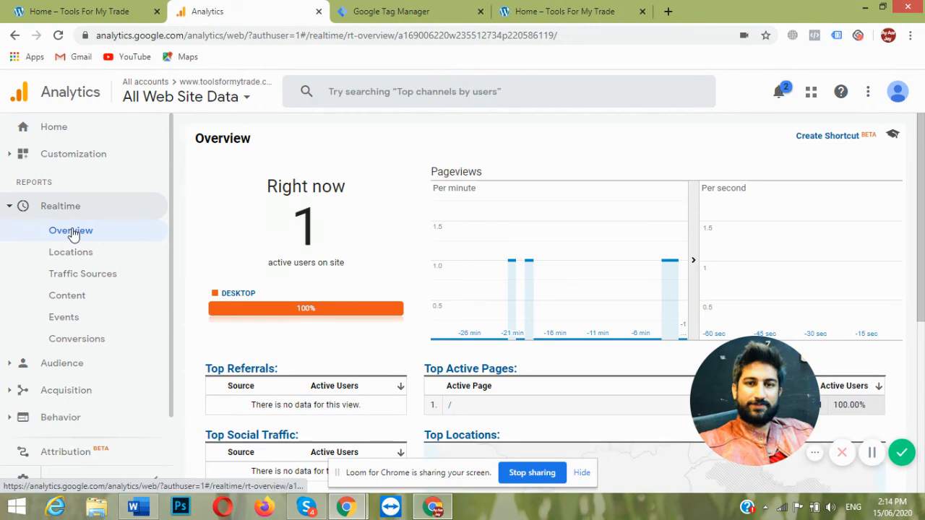
drag(923, 218, 923, 274)
scroll(923, 275, up, 1)
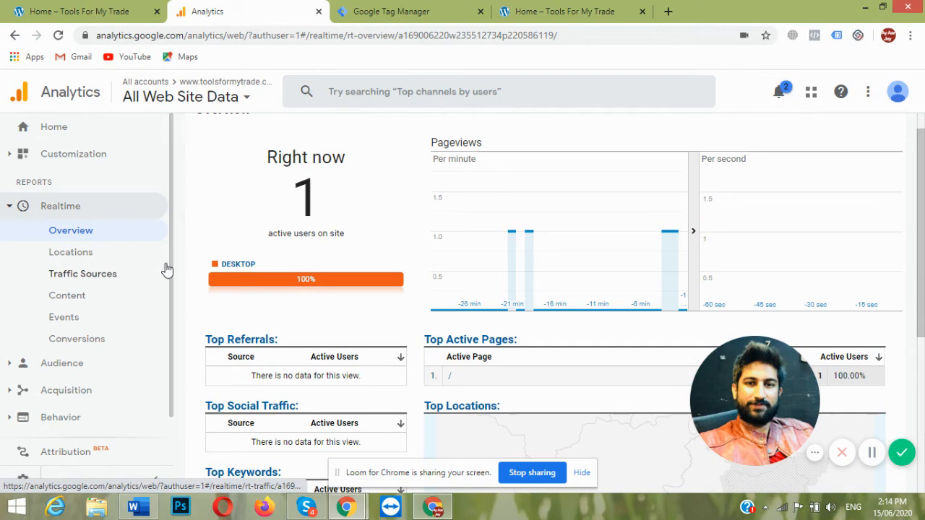
click(106, 259)
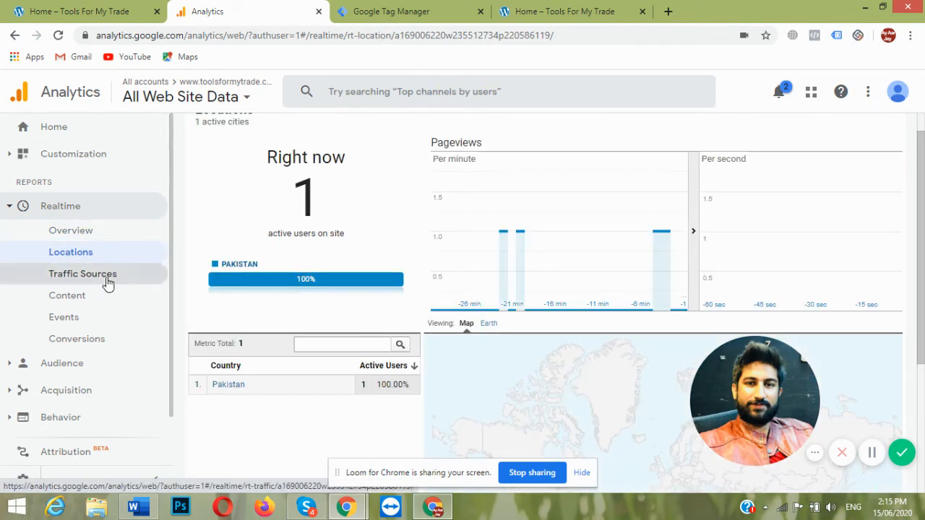
click(106, 280)
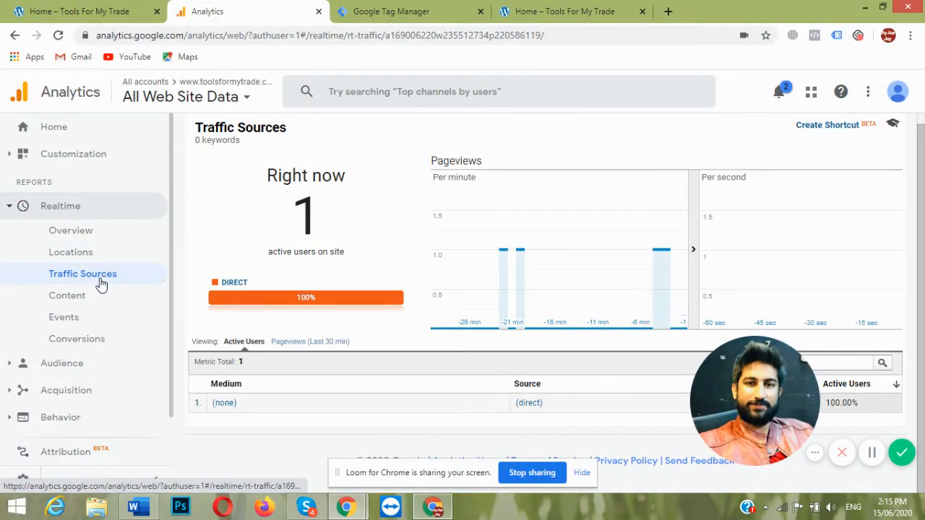
Open the Realtime Content report and compare its active page and page title with the open site page
click(87, 297)
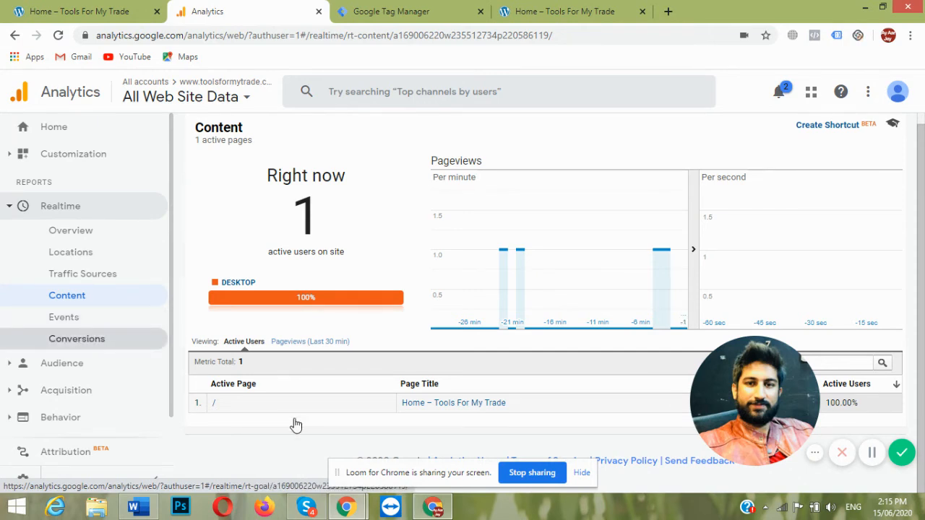
drag(525, 407, 479, 404)
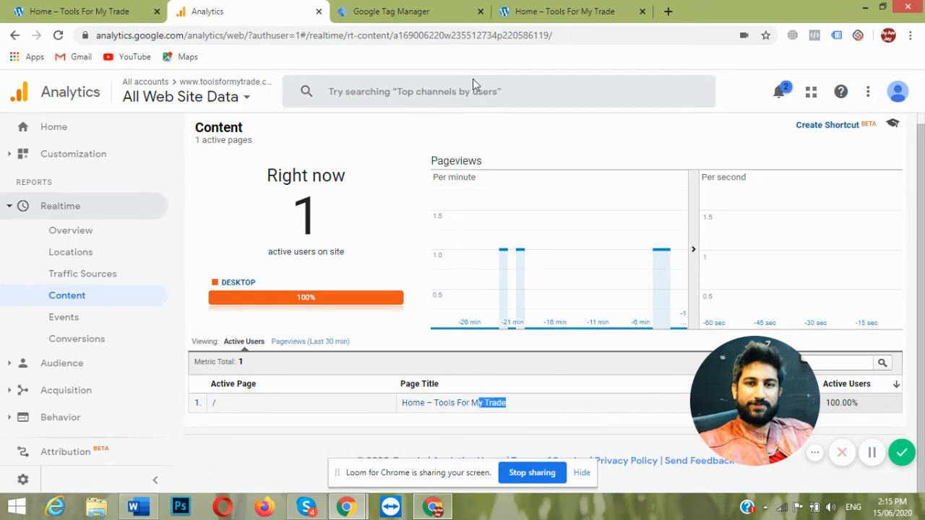
click(555, 5)
click(202, 11)
click(258, 401)
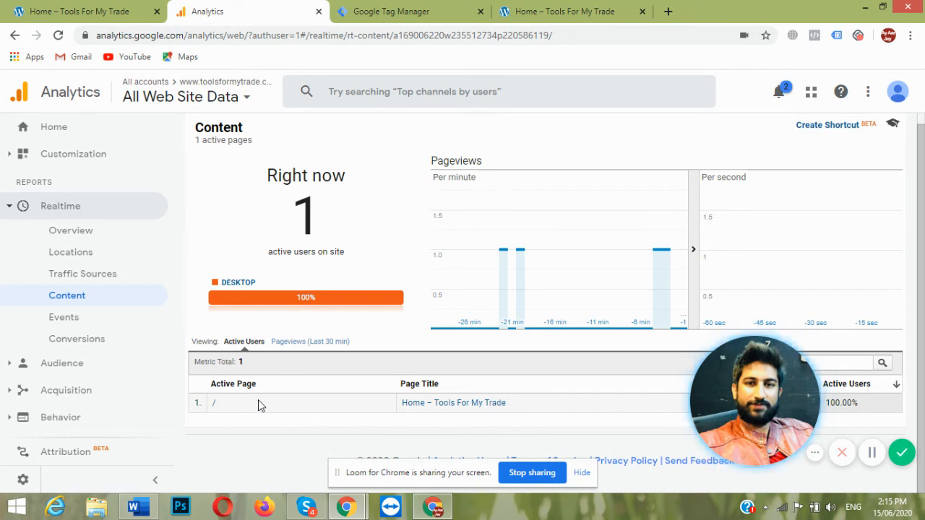
double_click(220, 407)
click(220, 407)
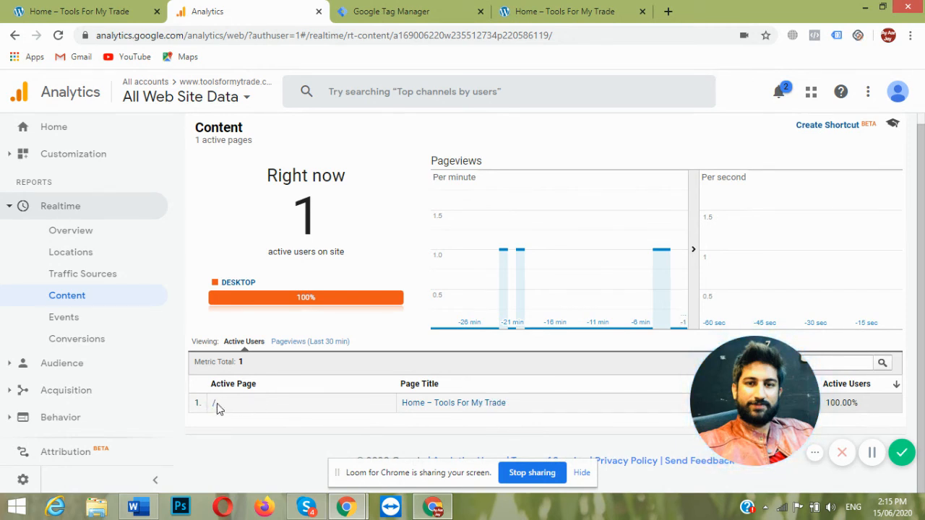
Open the Aviators / Snips category under Insulation Tools in the Tag Assistant-enabled Tools For My Trade tab
click(585, 10)
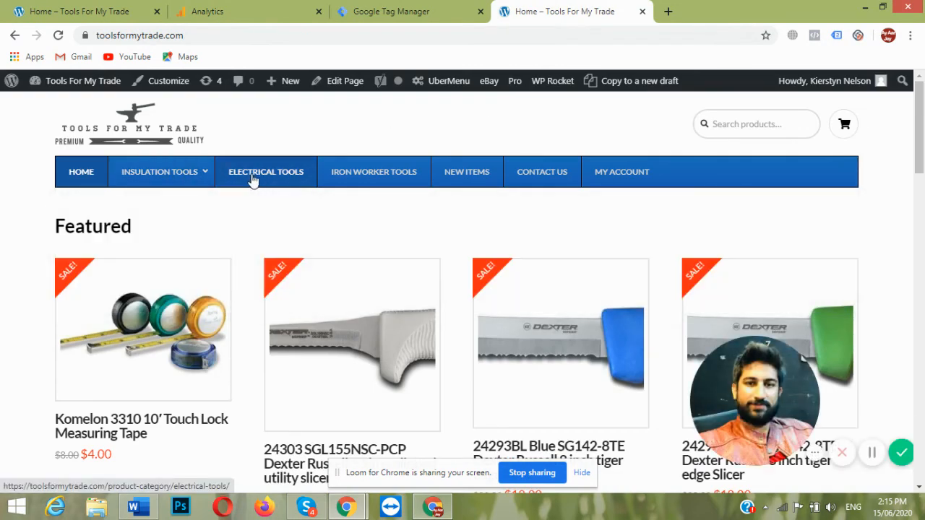
mouse_move(166, 180)
click(103, 206)
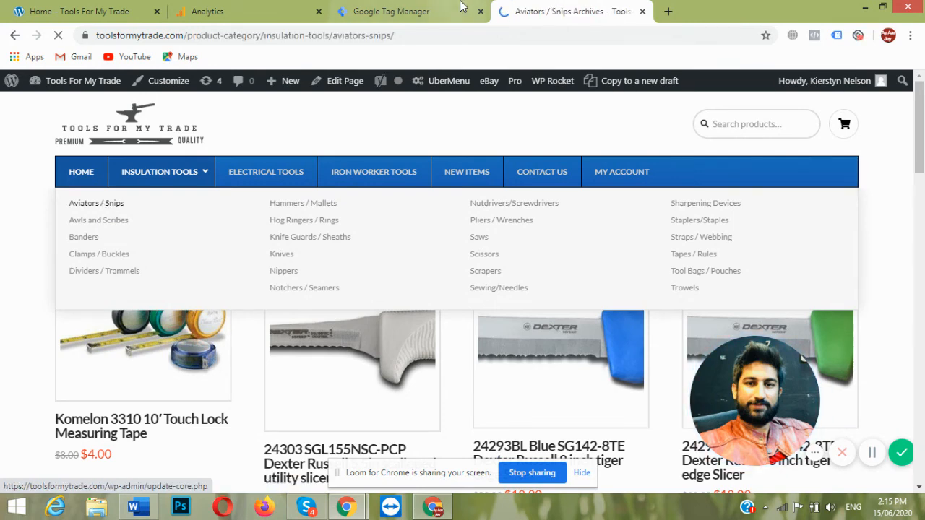
Check in the Realtime Content report whether the active page matches the Aviators / Snips category page
click(246, 8)
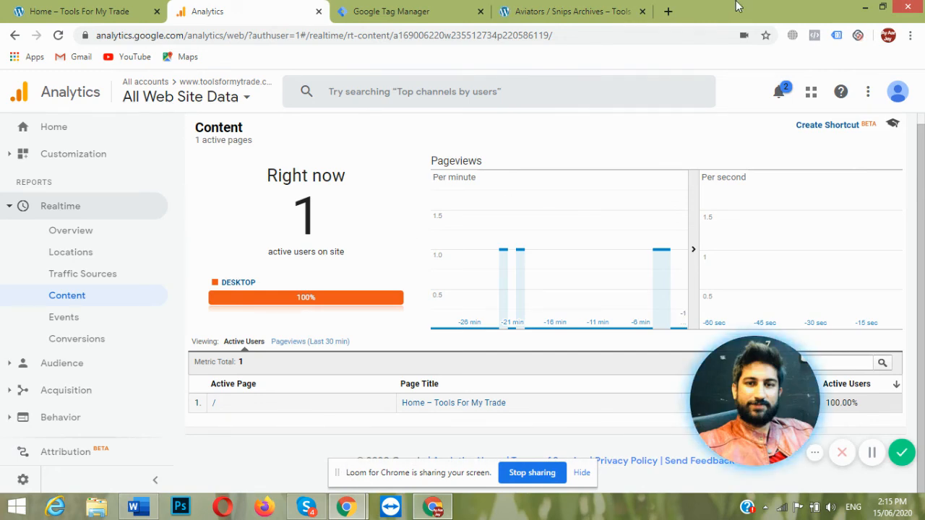
click(571, 11)
click(309, 8)
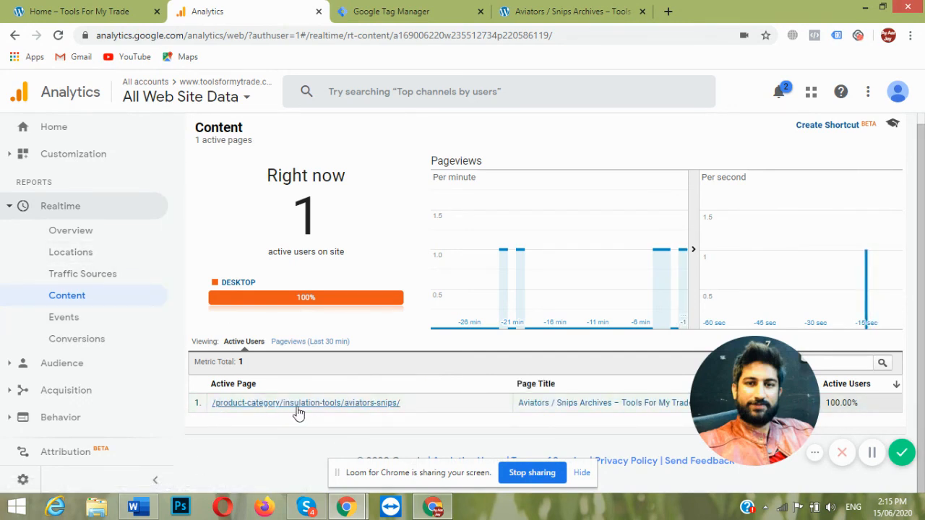
drag(434, 409, 210, 408)
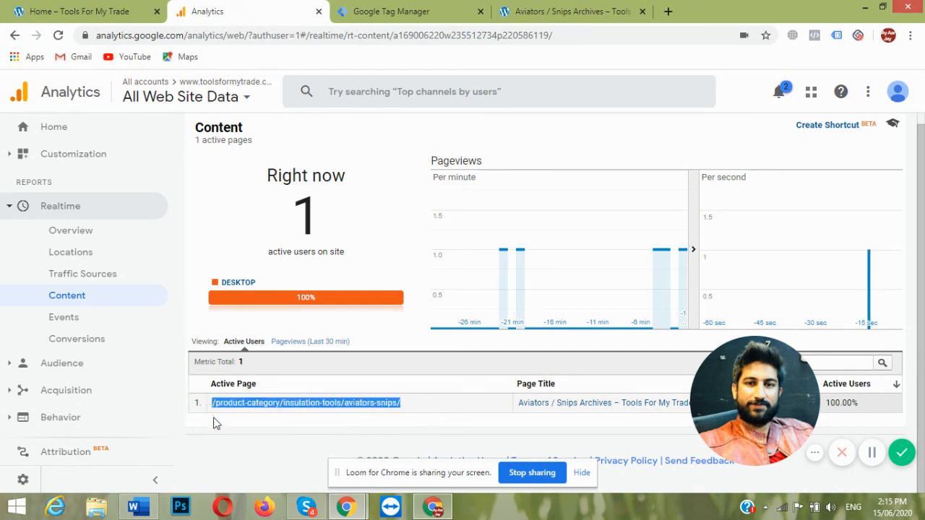
click(214, 423)
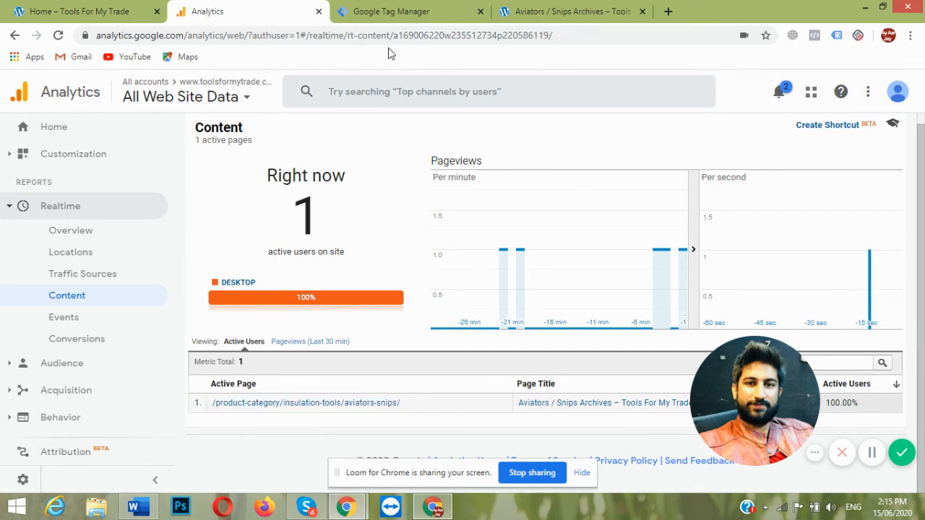